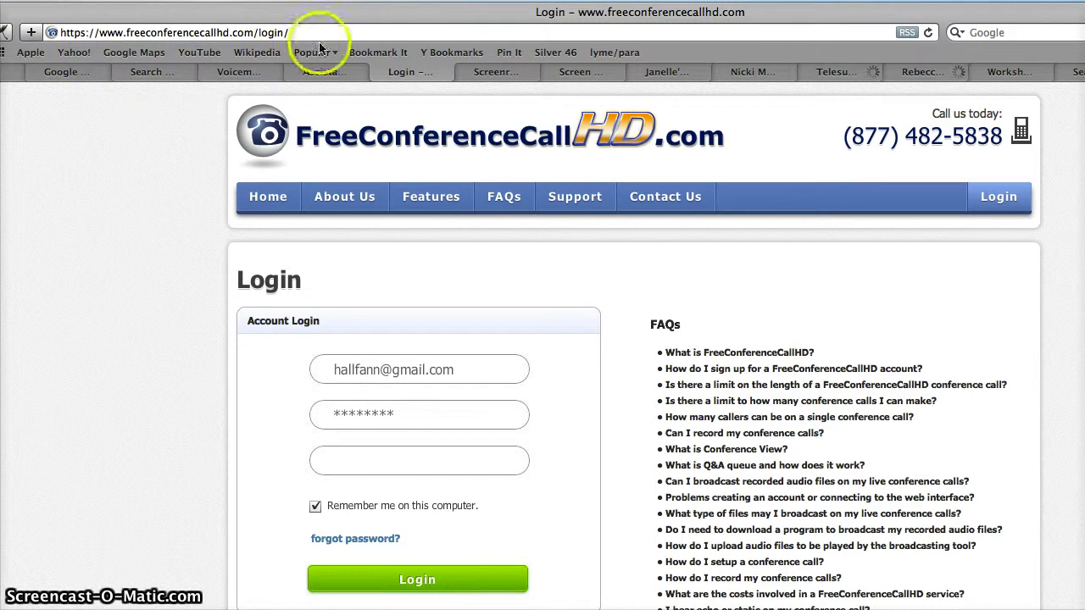
- Log in to FreeConferenceCallHD with the account email and re-entered password, keeping Remember me checked
left_click(1006, 200)
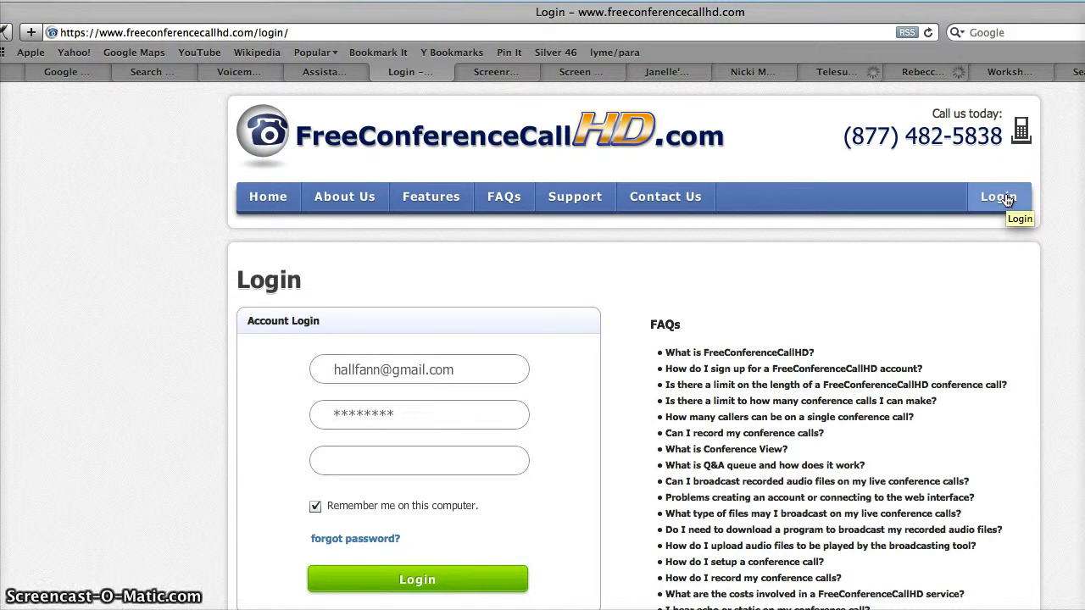
left_click(1005, 199)
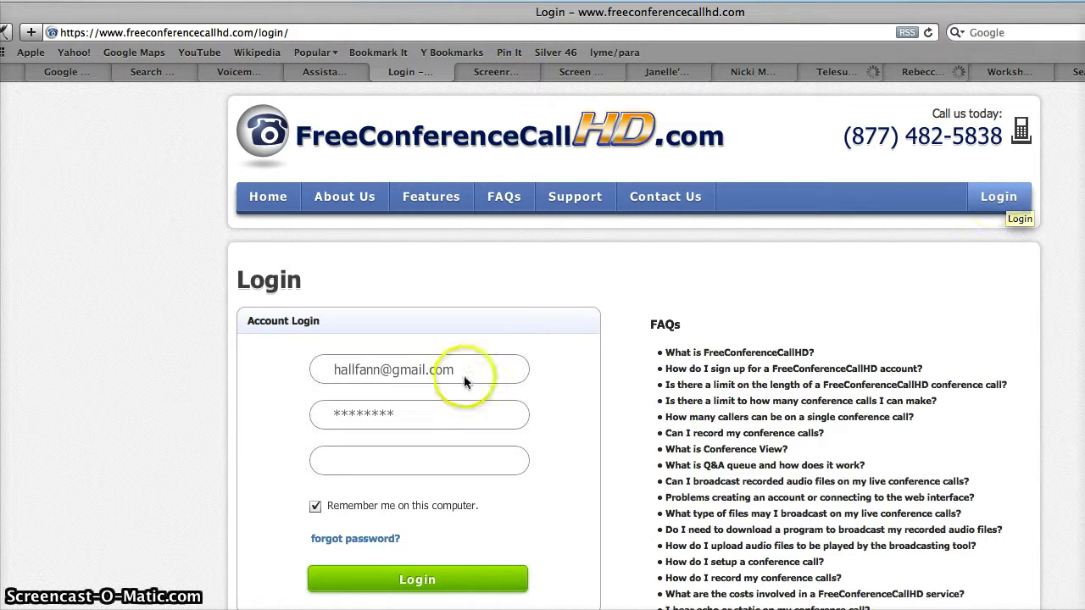
left_click(402, 370)
left_click(424, 395)
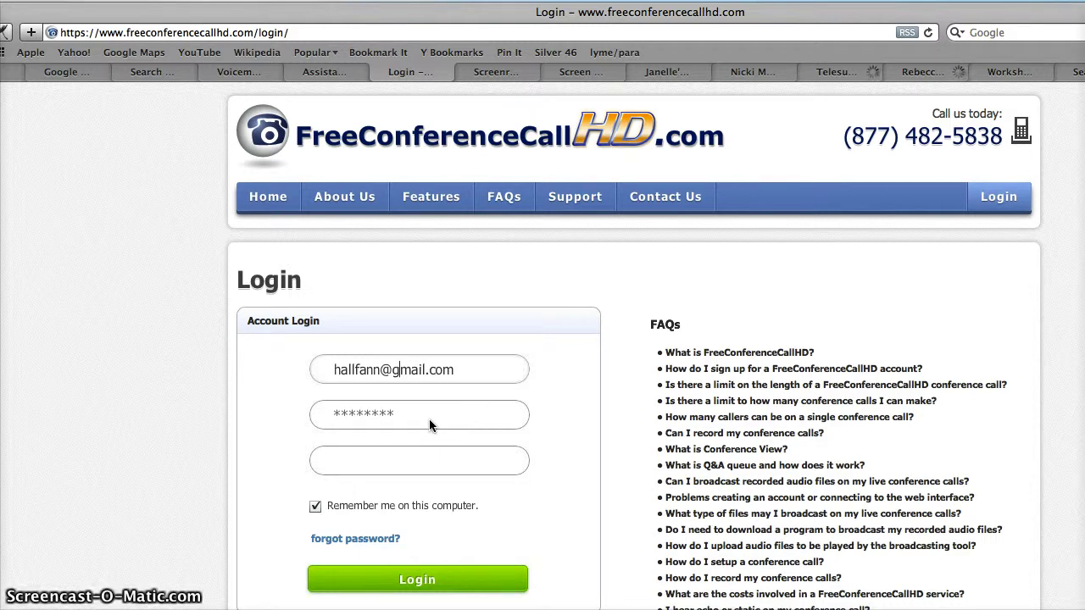
left_click(406, 416)
left_click_drag(390, 415, 327, 416)
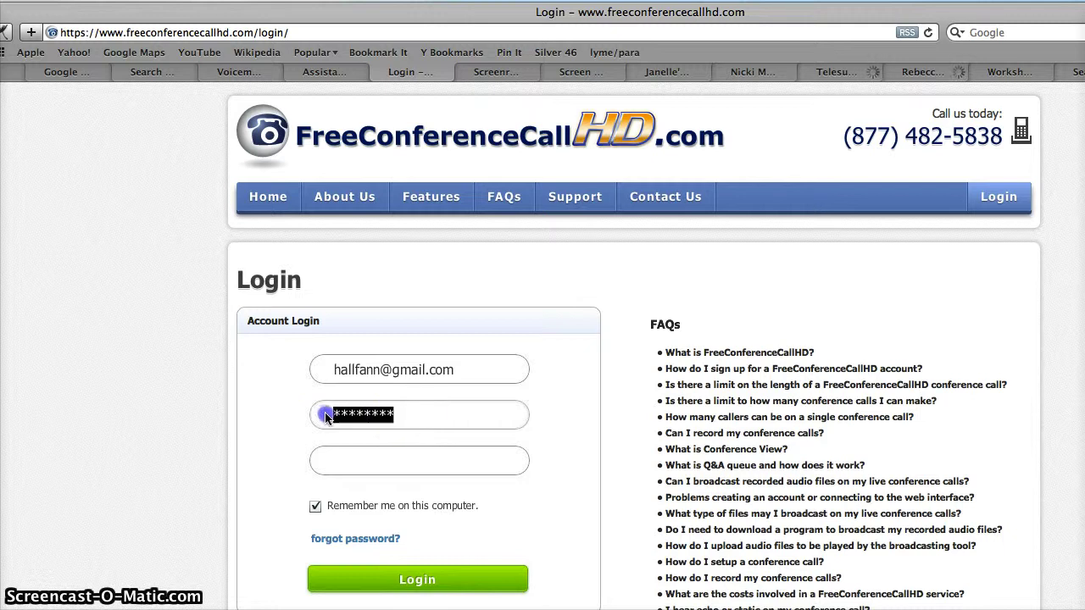
type("*")
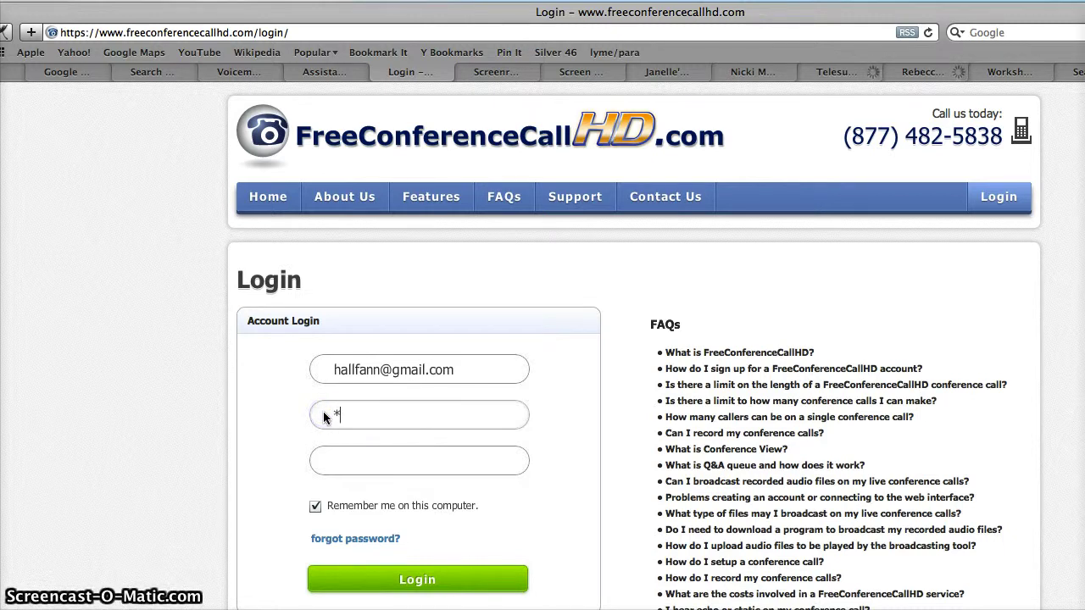
type("*****")
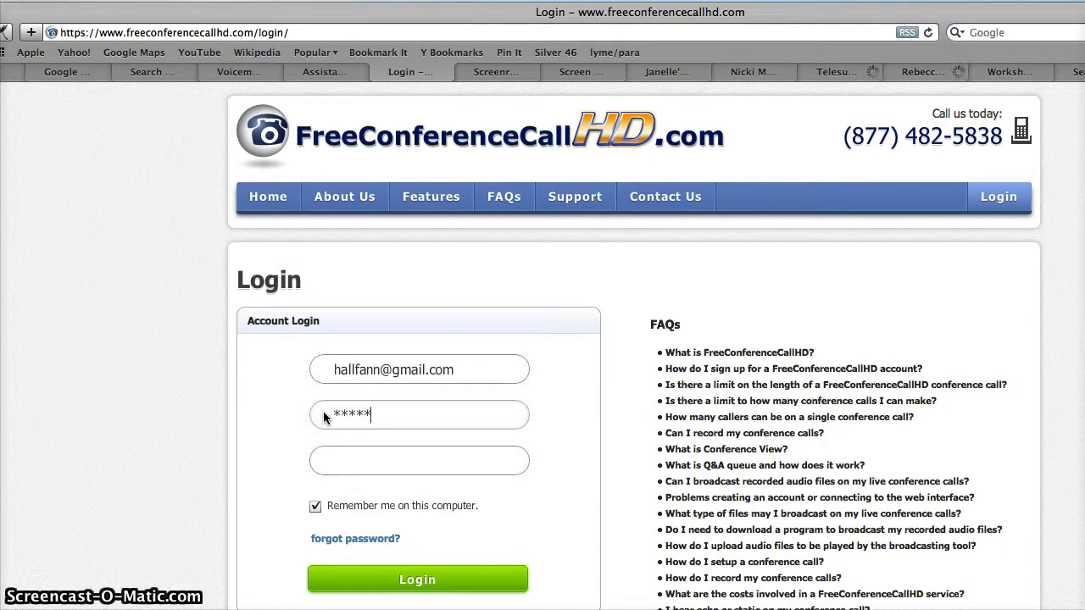
left_click(325, 415)
type("**")
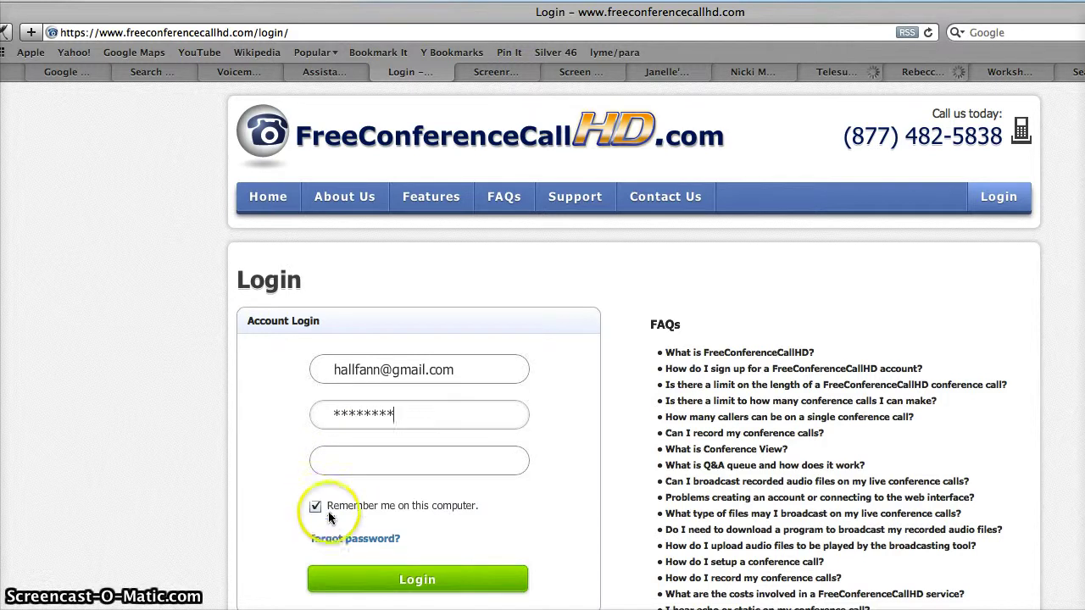
left_click(417, 578)
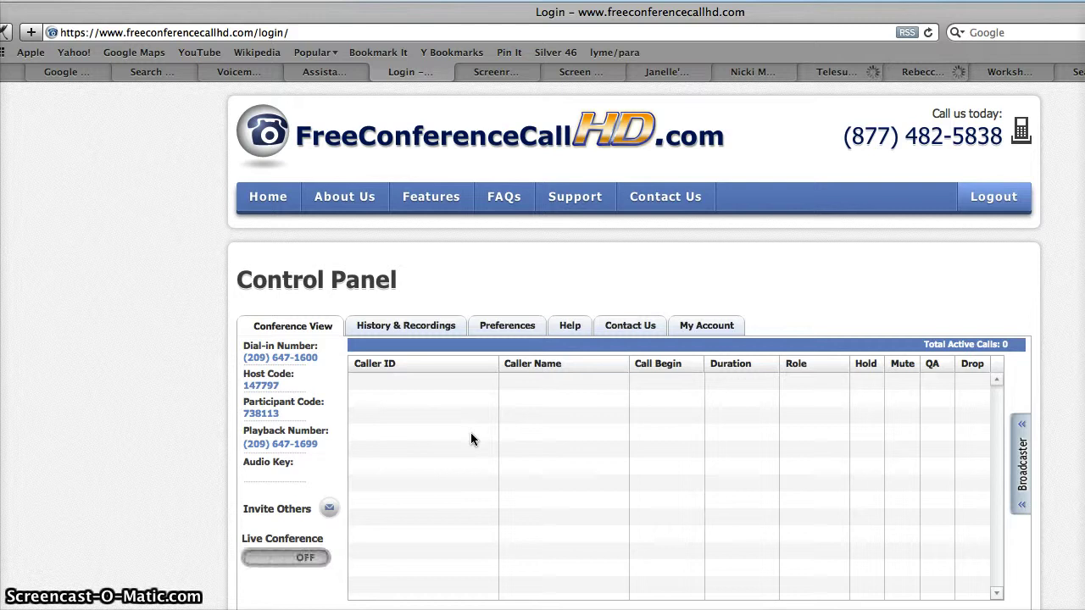
- In Conference History & Recordings, set the start date to 11/01/2012 and search
left_click(413, 327)
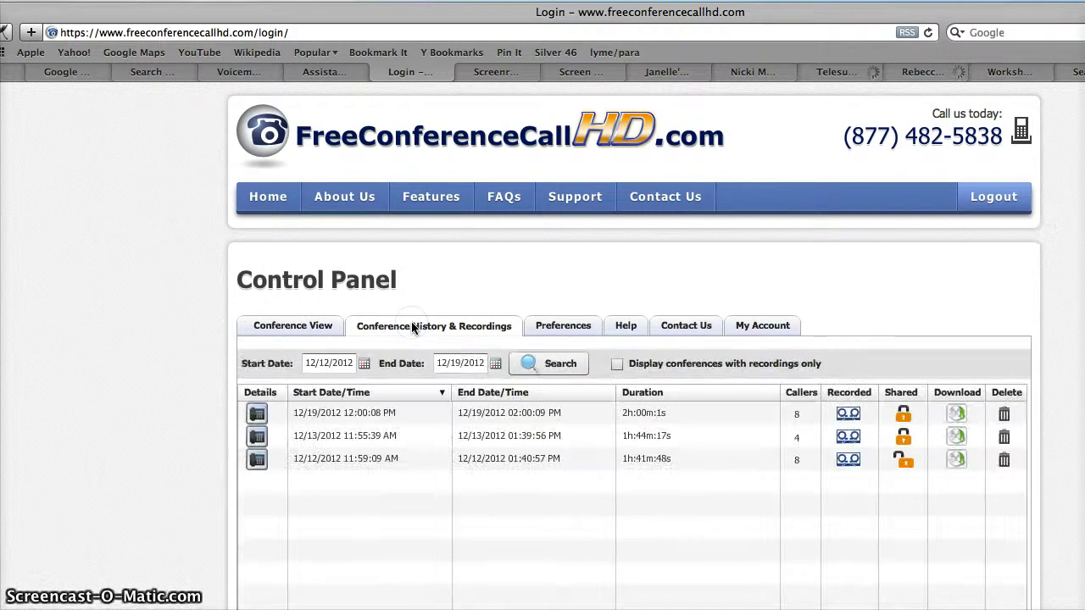
left_click(365, 363)
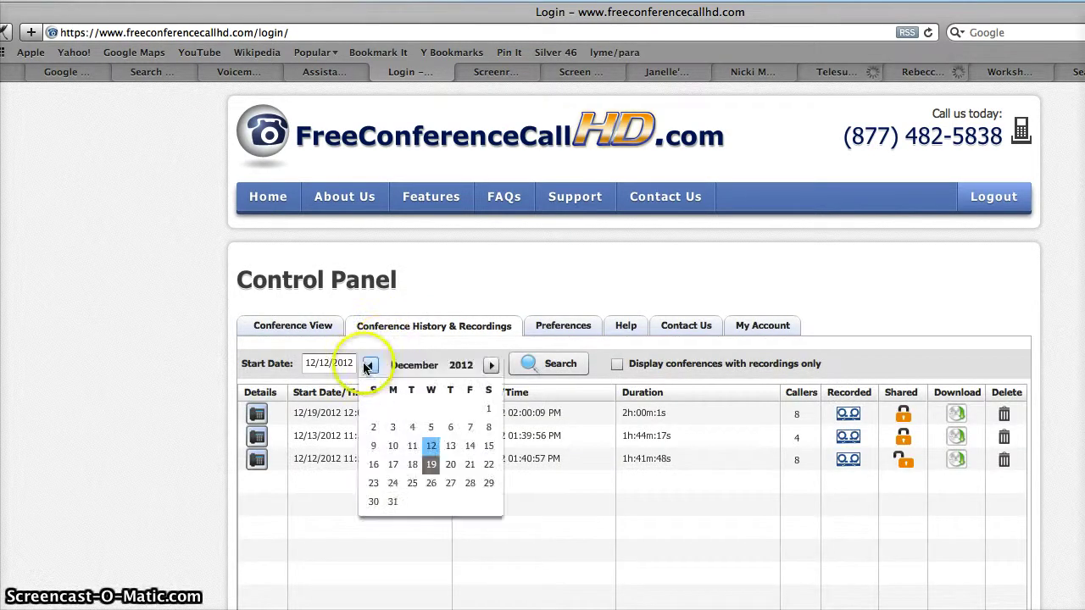
left_click(371, 365)
left_click(450, 410)
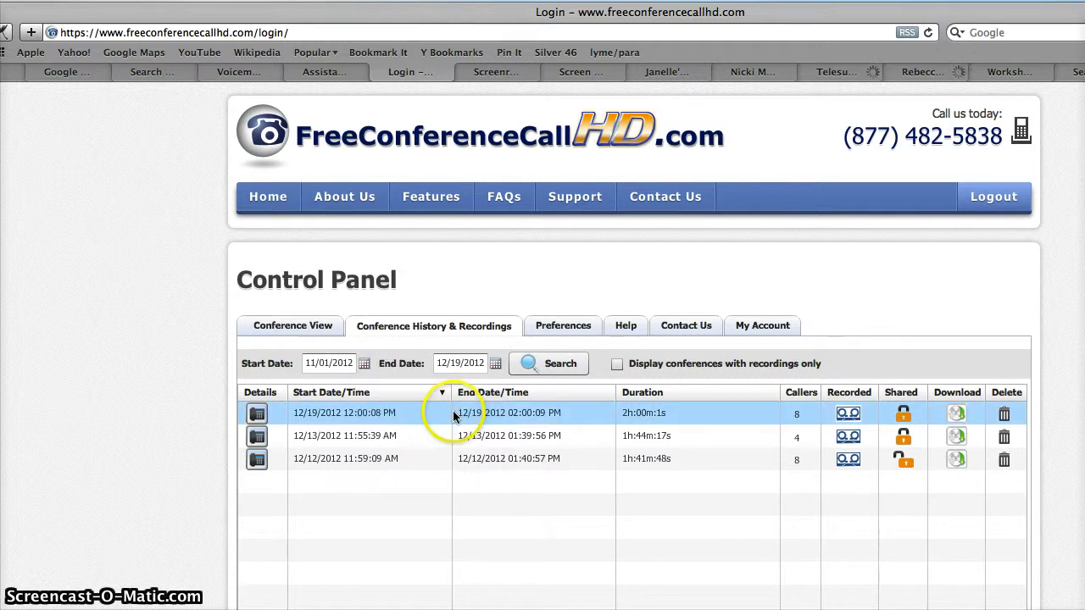
left_click(532, 365)
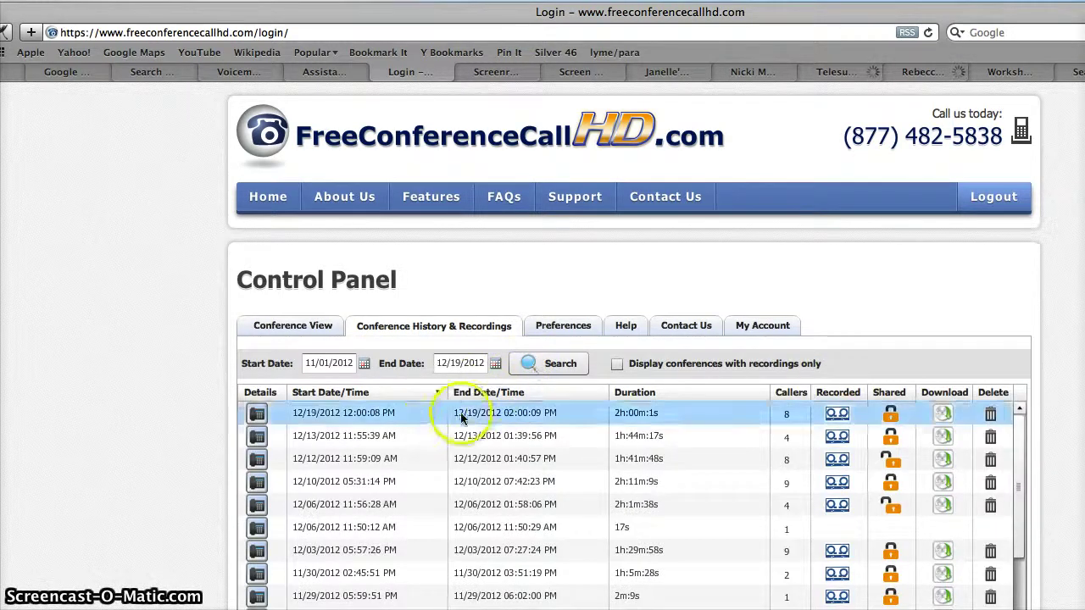
- Select the 12/13, 12/12 and 12/19/2012 conference rows to check their recording sharing status
left_click(438, 438)
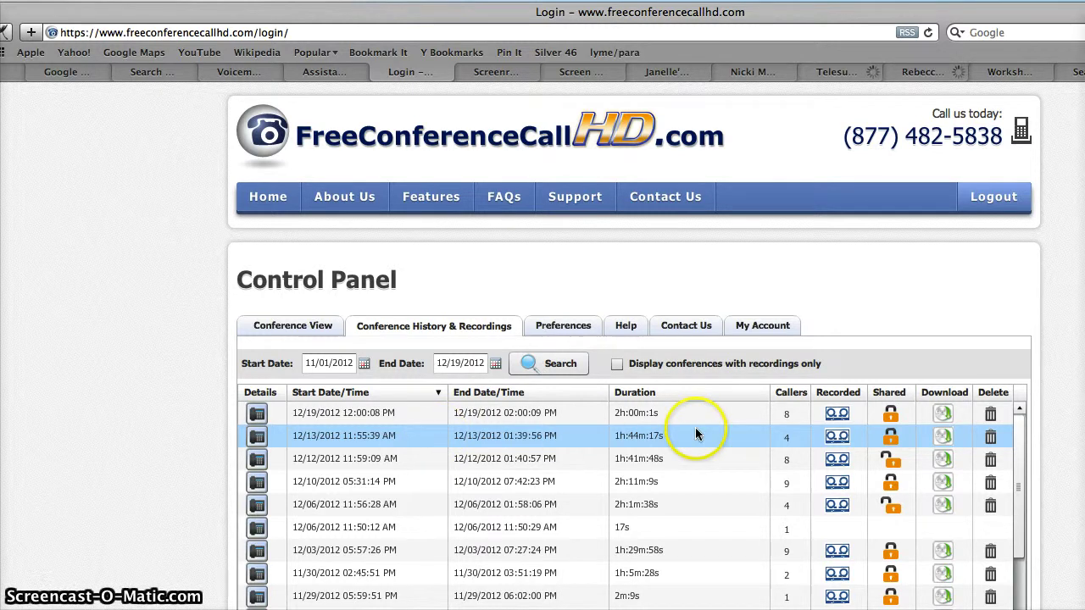
left_click(890, 459)
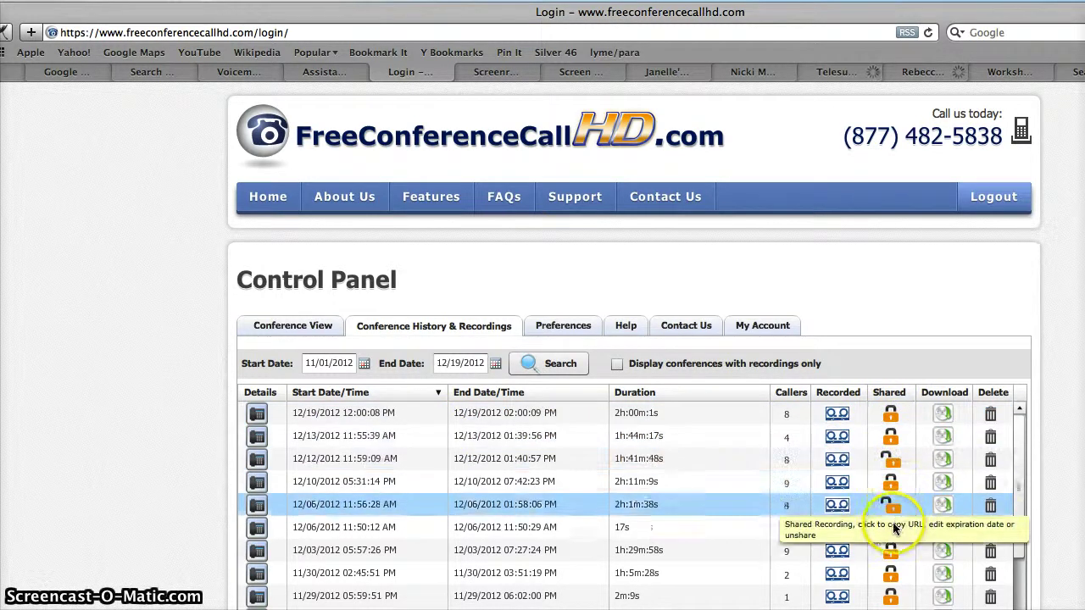
left_click(890, 460)
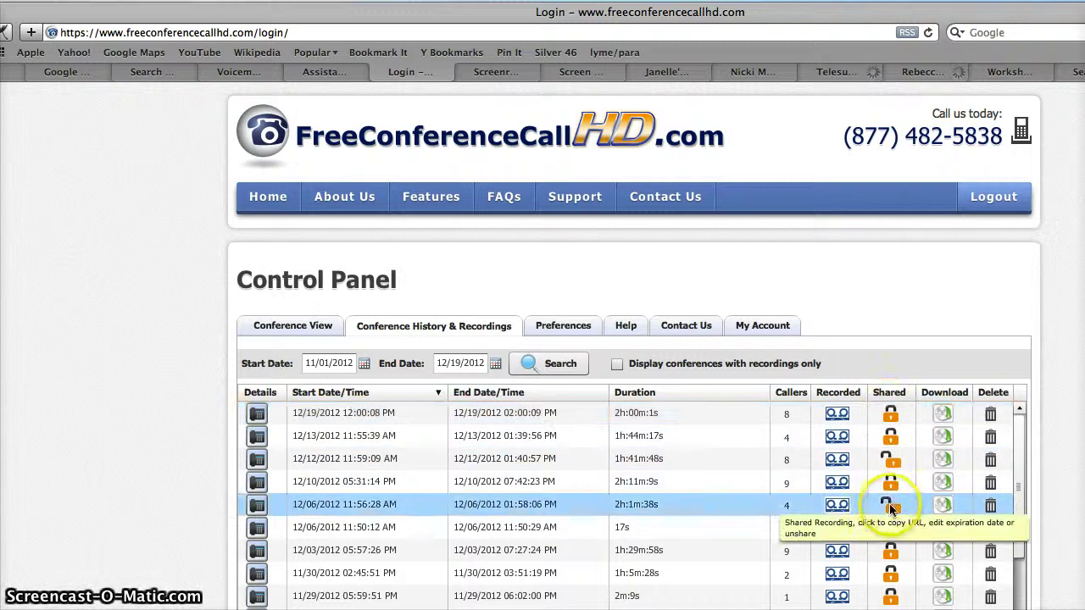
left_click(891, 414)
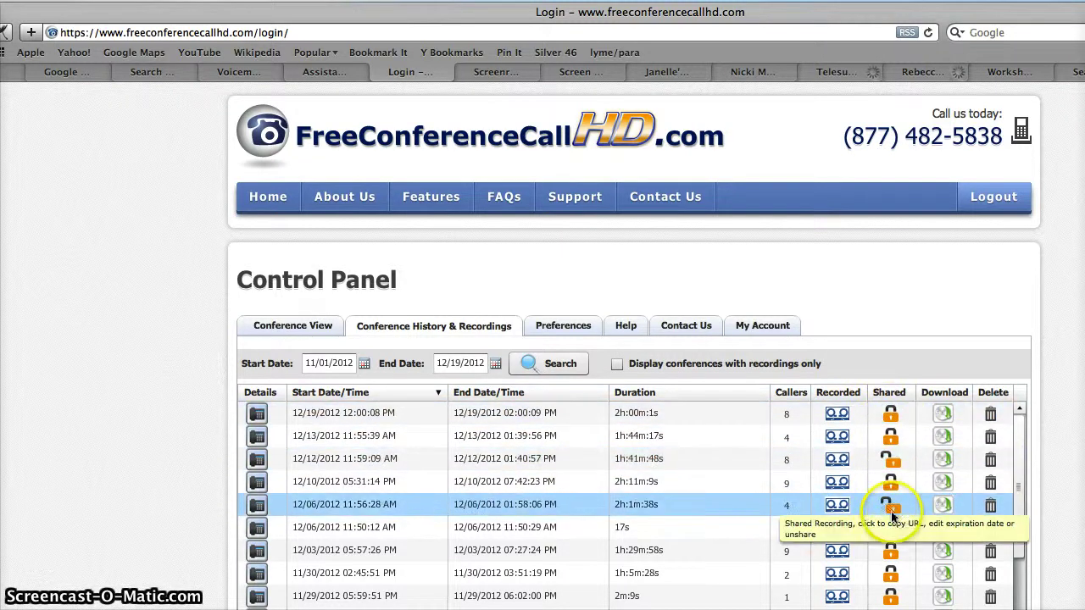
- Open the Share Recorded Conference dialog for the 12/12/2012 recording and drag it into view
left_click(891, 463)
left_click(807, 455)
left_click_drag(807, 455, 696, 297)
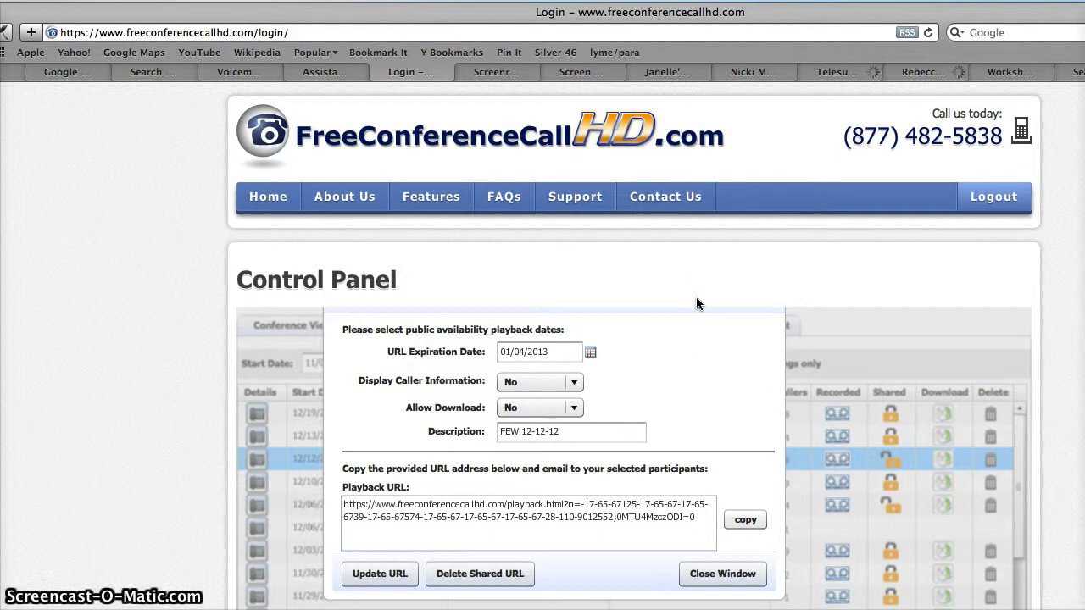
left_click_drag(696, 298, 777, 331)
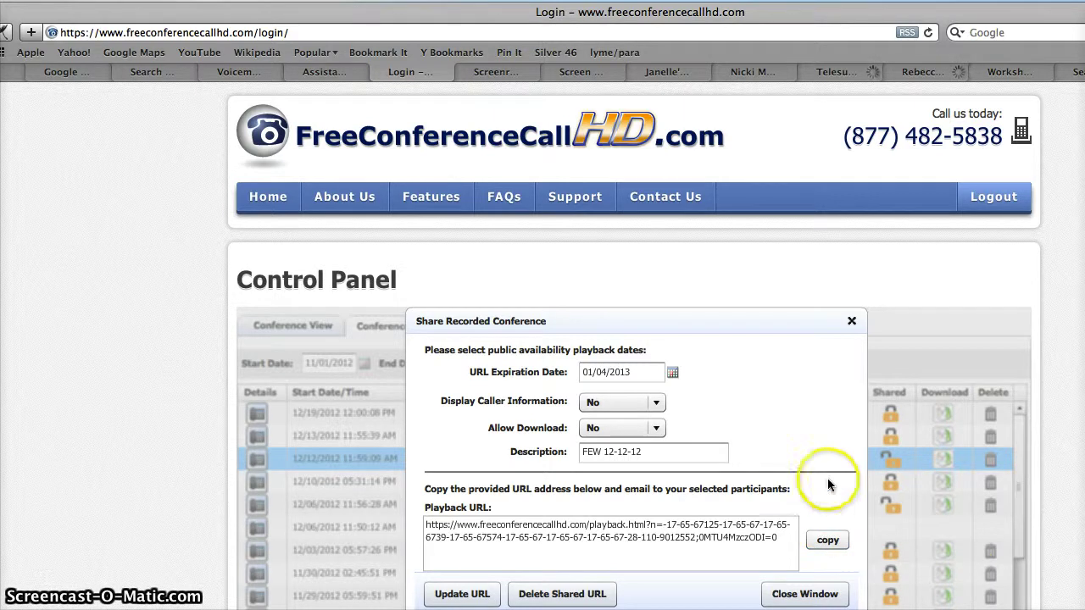
- Close the 12/12 sharing window, open sharing for the 12/19/2012 recording, and set expiration to 01/09/2013
left_click(851, 322)
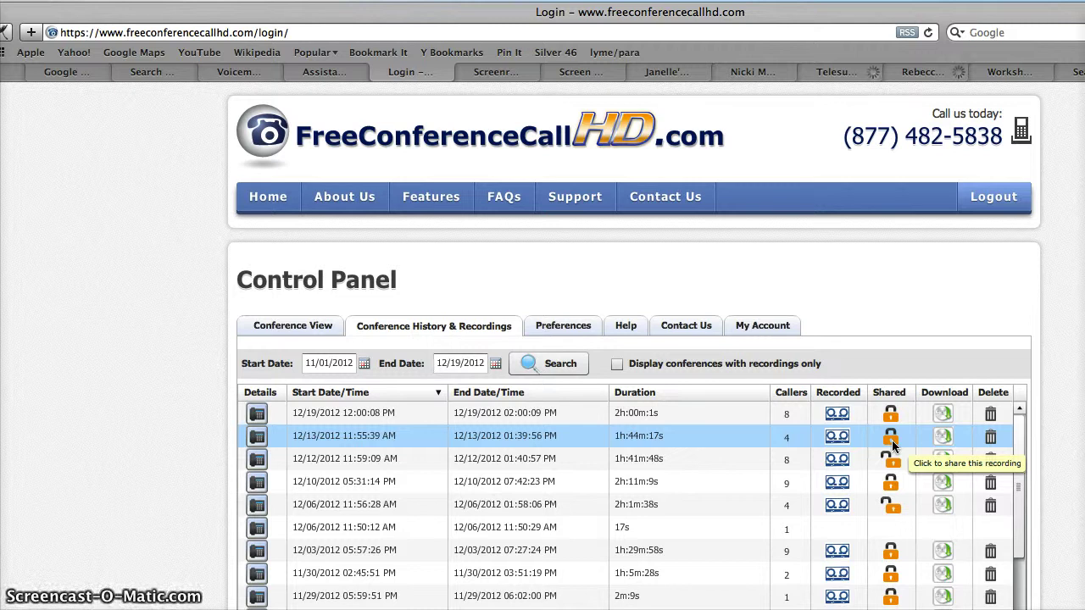
left_click(890, 415)
left_click_drag(669, 409, 575, 360)
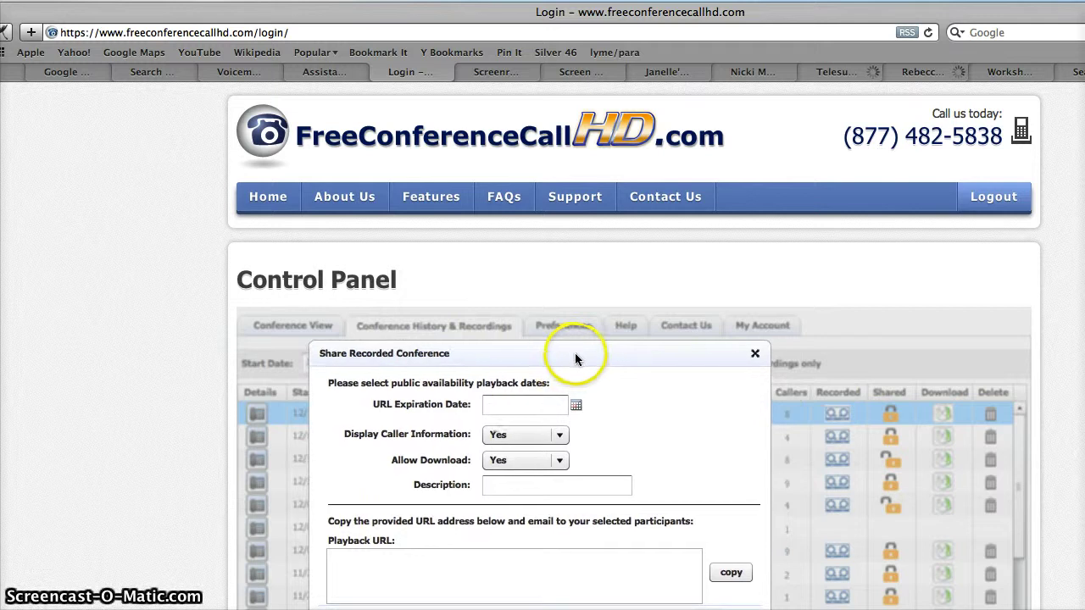
left_click(575, 406)
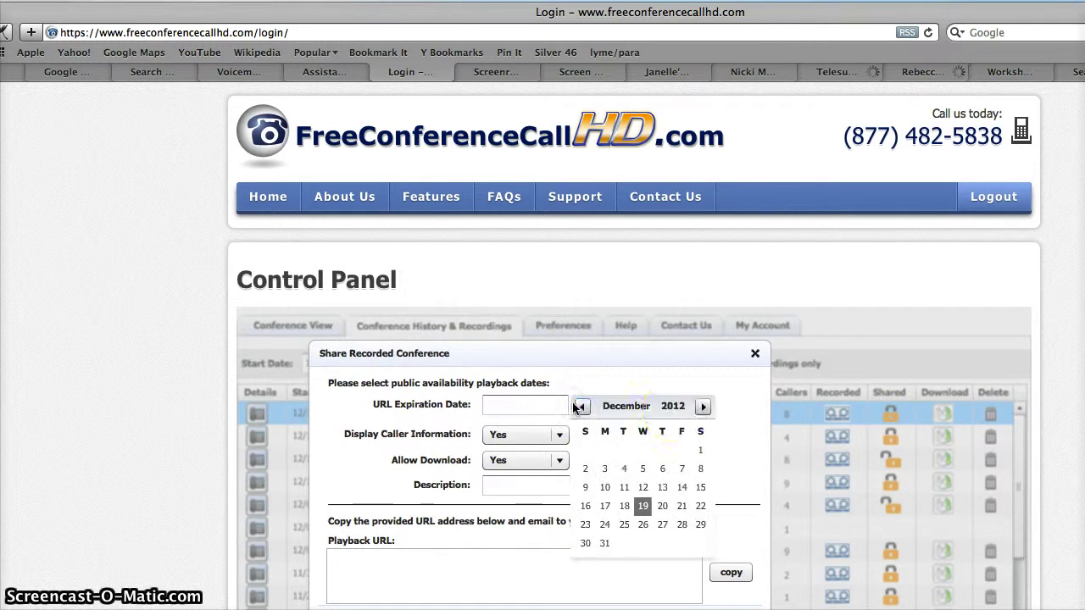
left_click(703, 408)
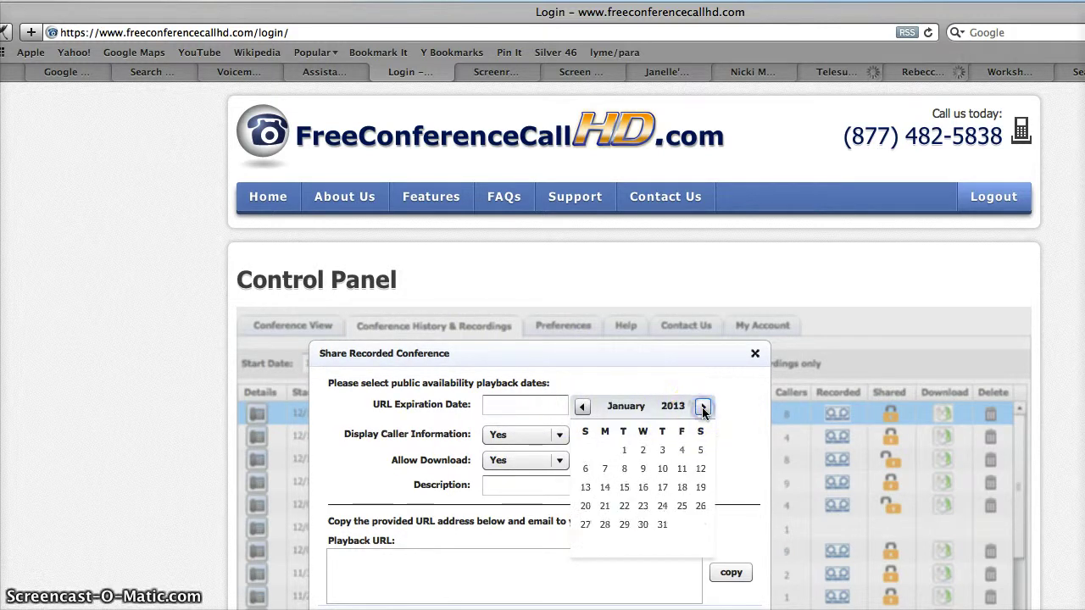
left_click(642, 471)
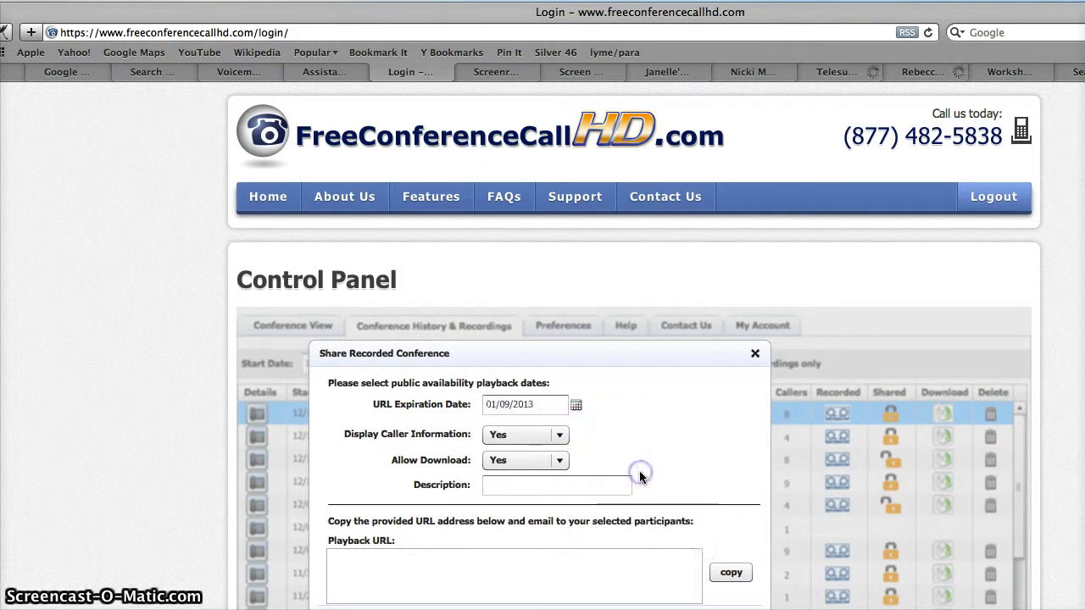
- Hide caller information, disallow downloads, and enter the description 'FEW 12.19.12'
left_click(546, 437)
left_click(545, 472)
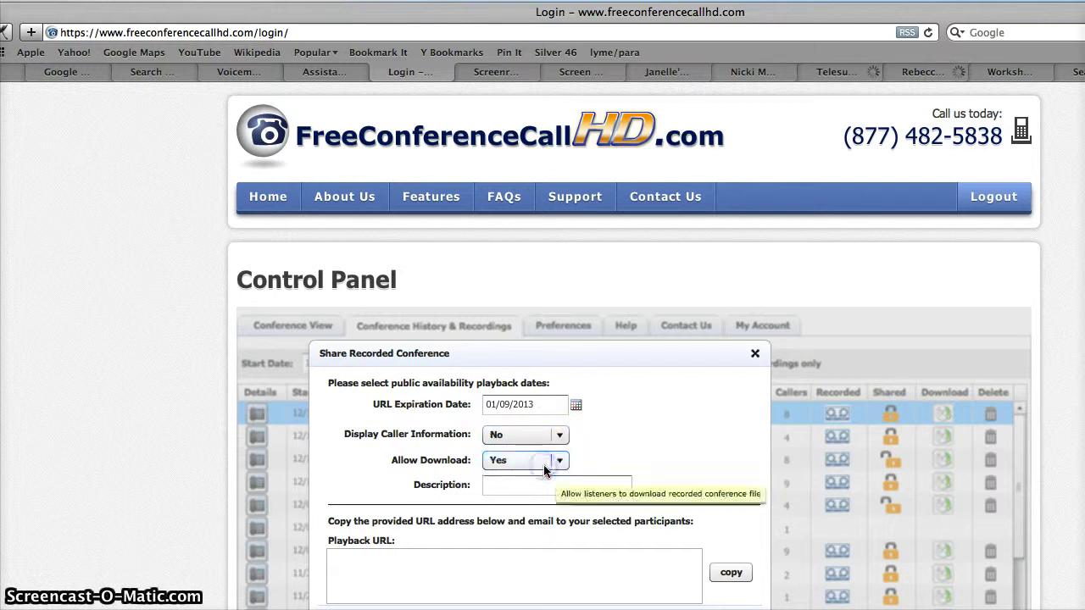
left_click(552, 460)
left_click(543, 498)
left_click(523, 486)
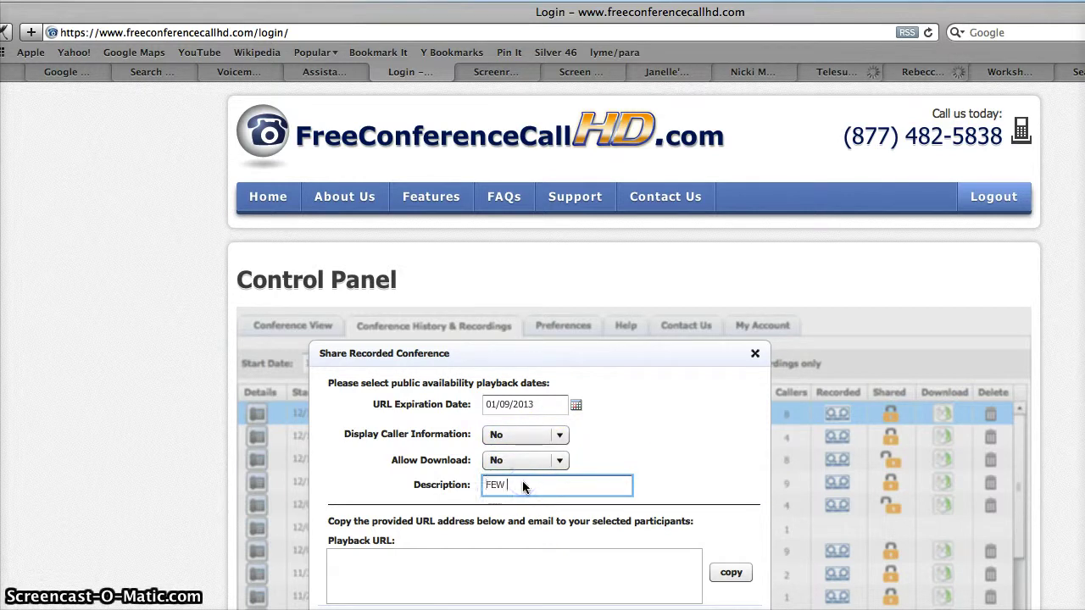
type("FEW 12.19.12")
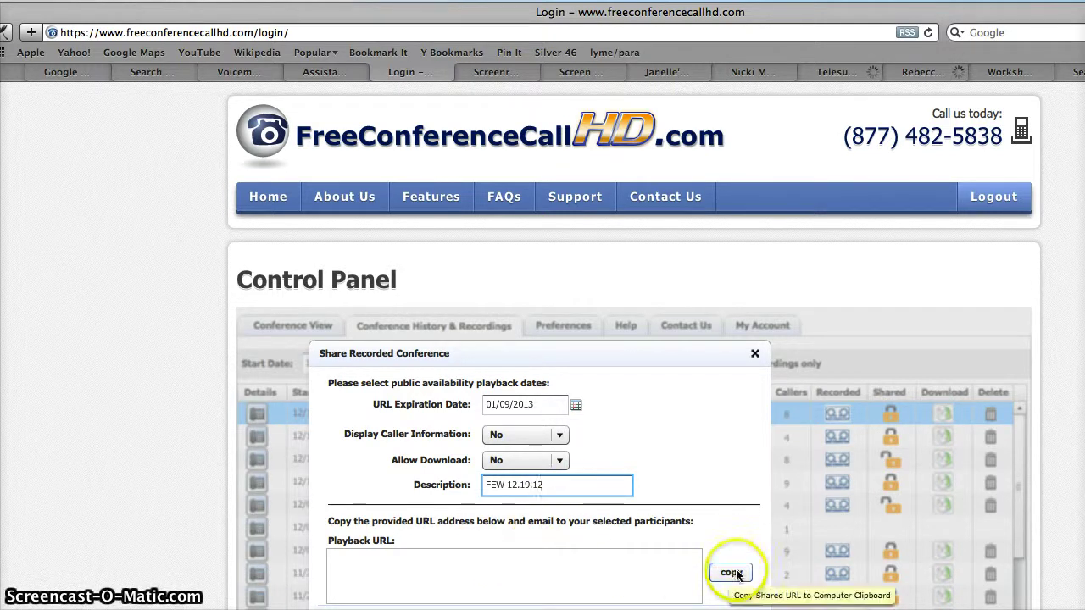
left_click_drag(653, 354, 665, 312)
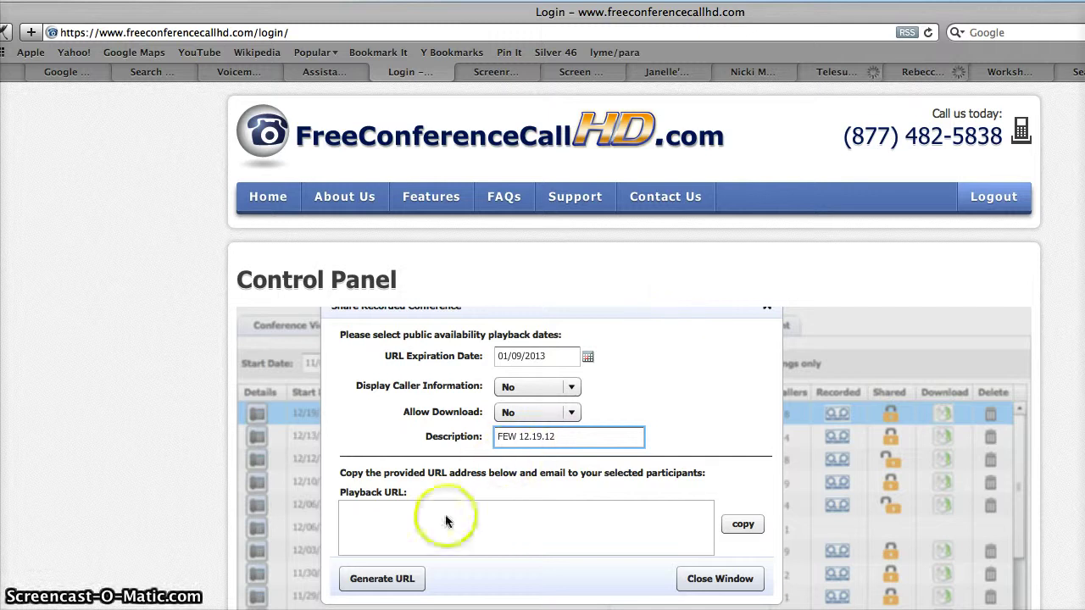
- Generate the playback URL and copy it to the clipboard
left_click(405, 581)
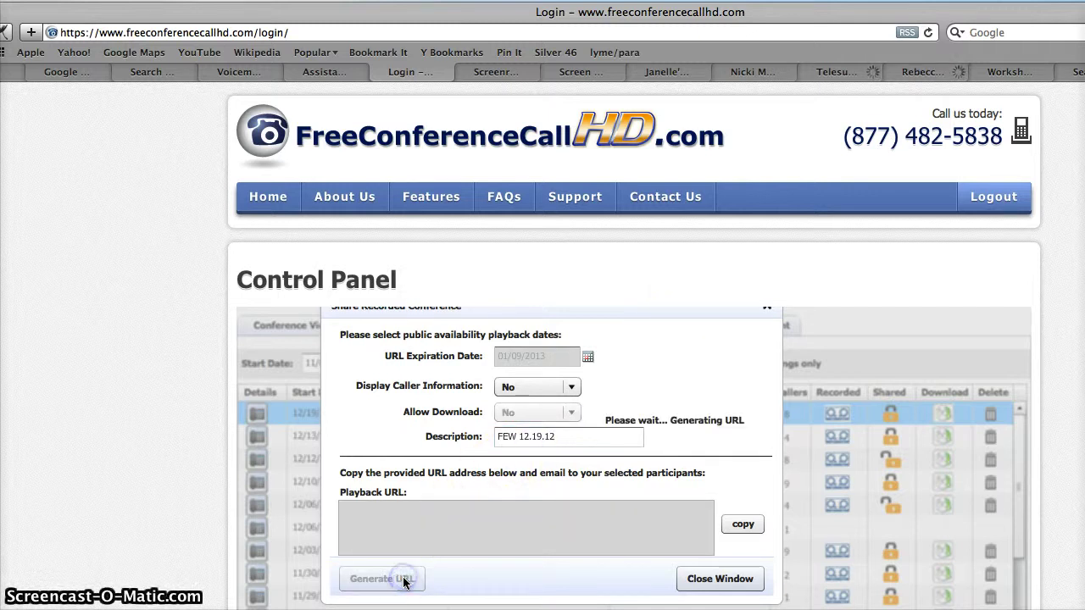
left_click(734, 524)
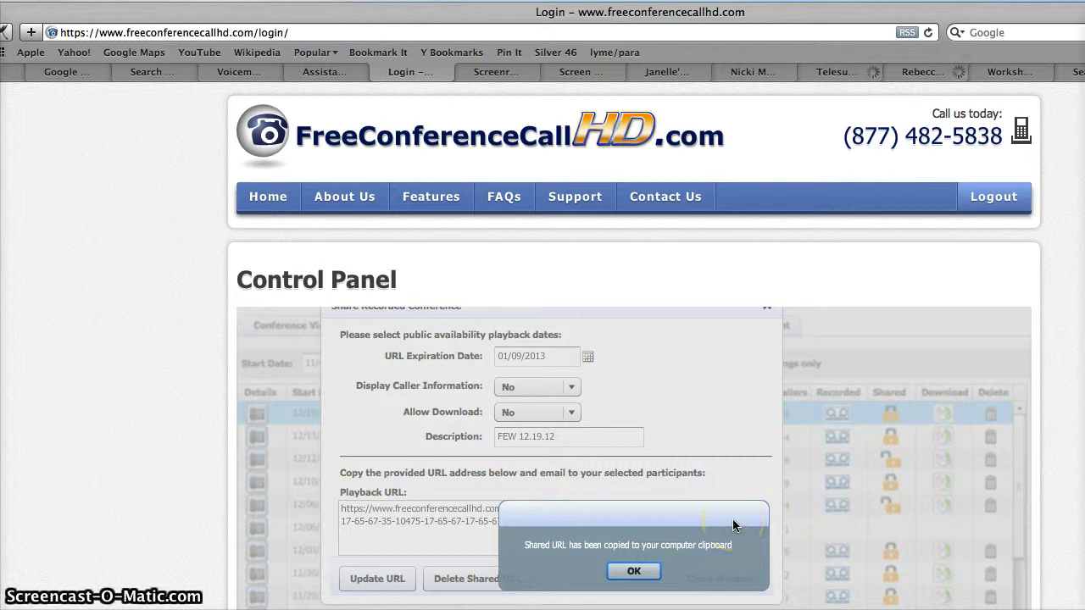
left_click(635, 573)
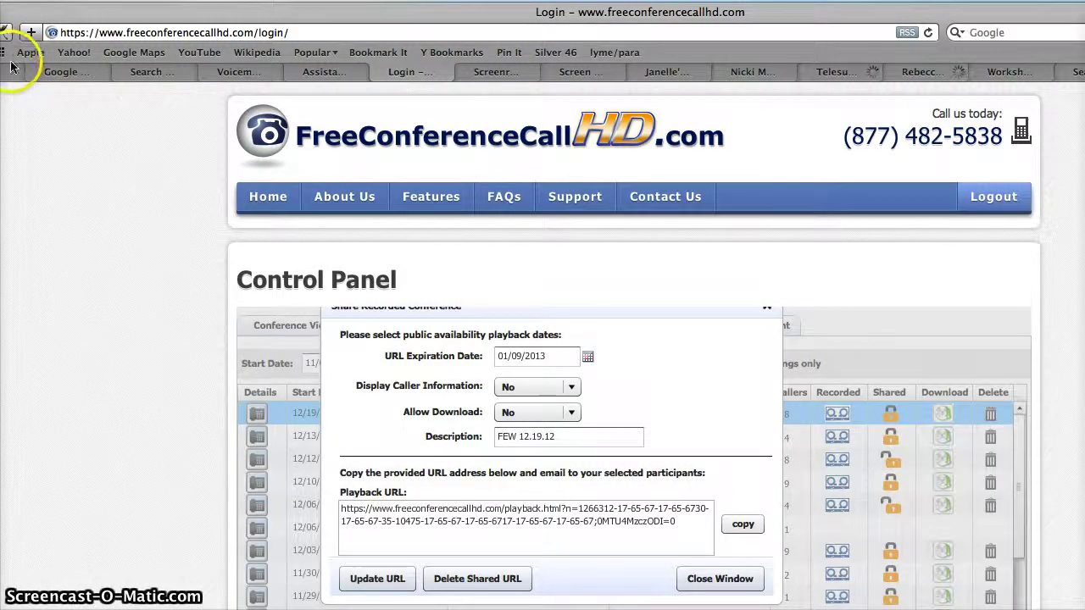
left_click(8, 73)
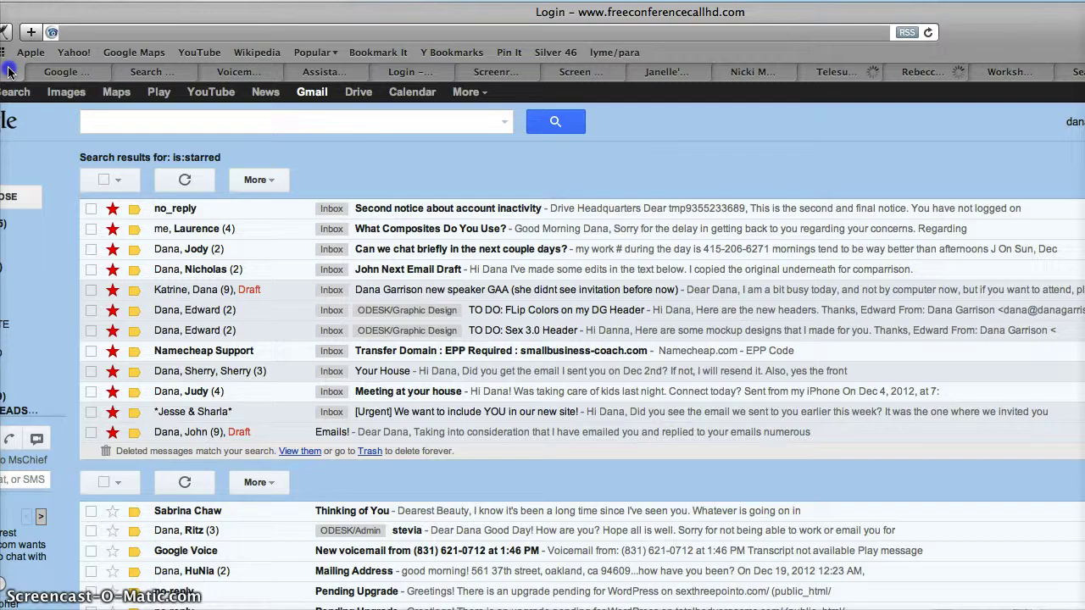
- Compose a Gmail message, paste the playback URL over the body, and enter subject 'Recording of Missed Class FEW 12.19.12'
left_click(18, 199)
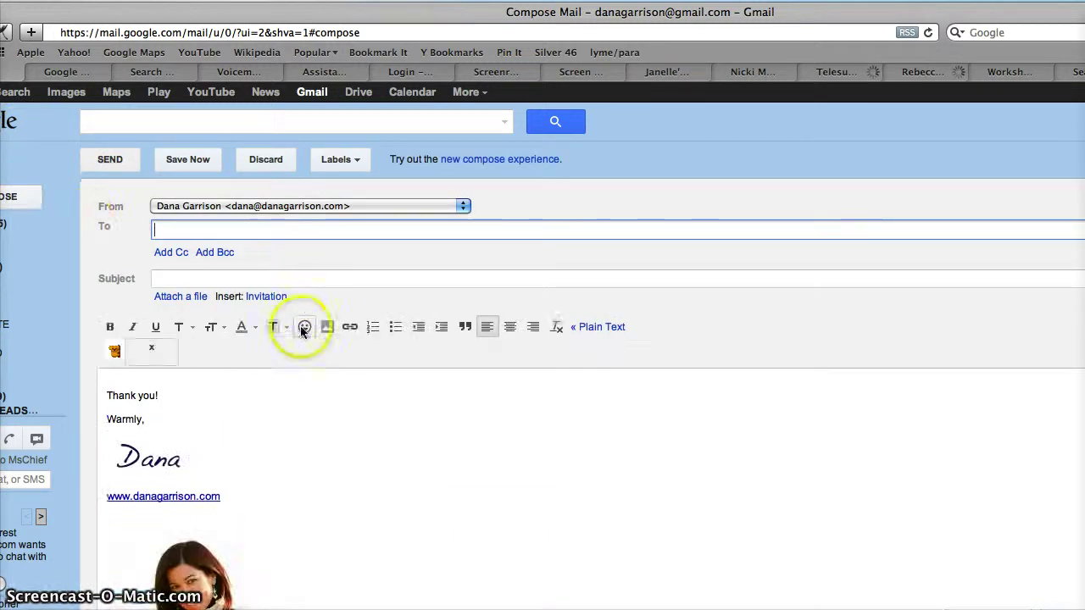
left_click(273, 391)
key("super+a")
key("super+v")
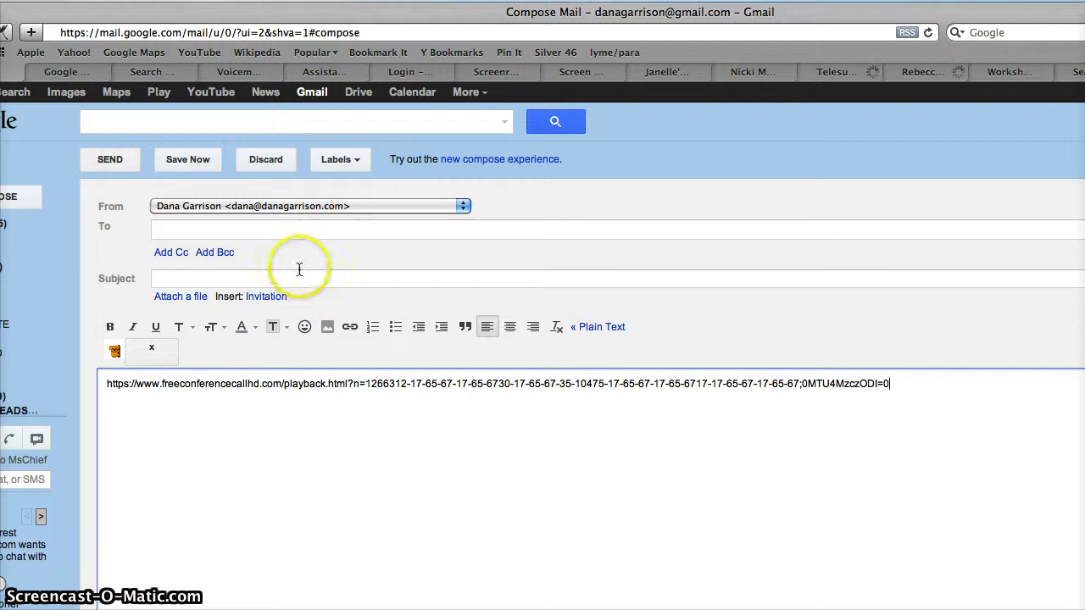
left_click(293, 231)
left_click(305, 278)
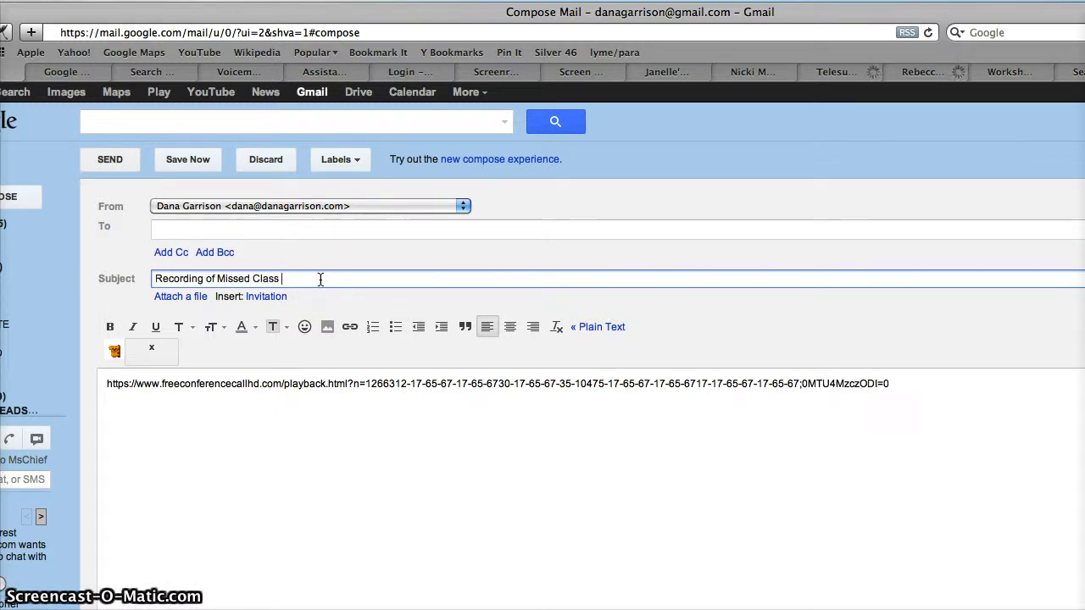
type("EW 12.19.12")
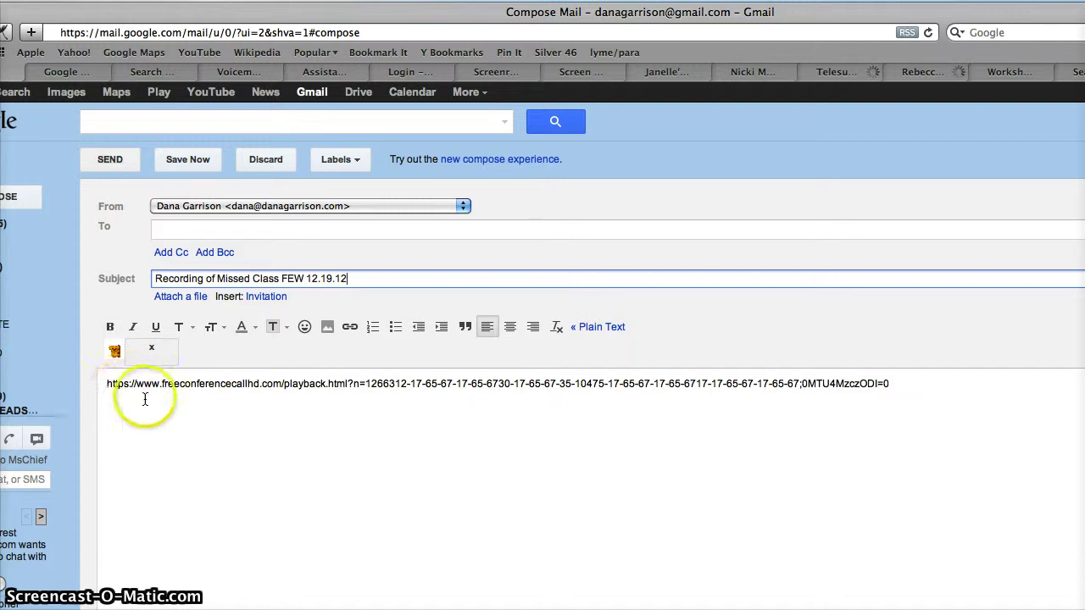
- Add 'Hi!' and 'Here's the recording of the class you missed:' above the link
left_click(108, 387)
type("Hi!")
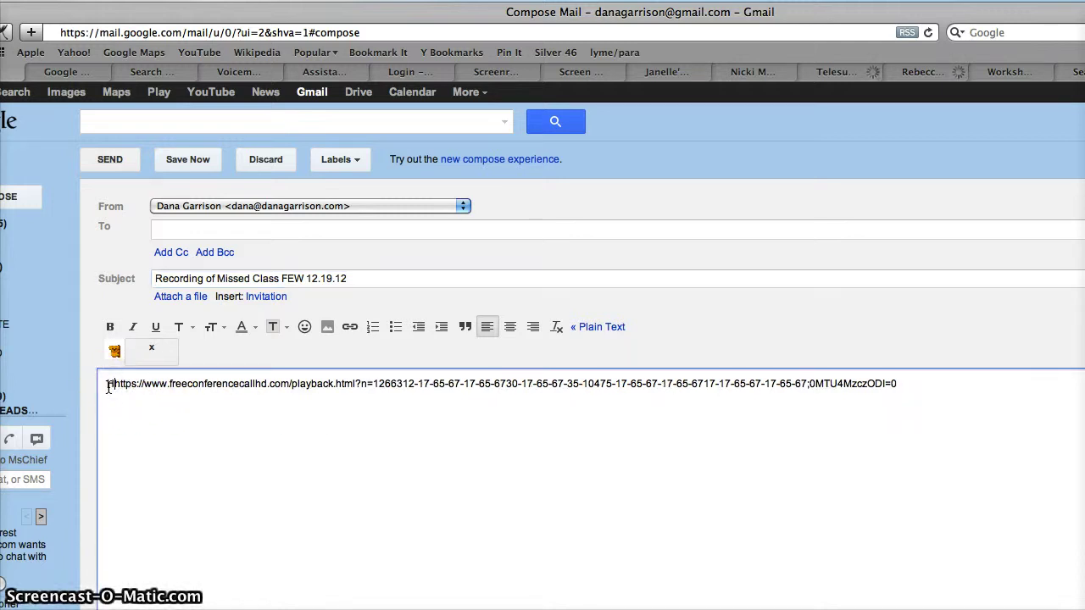
key("Return")
key("Return")
type("Here's the rec")
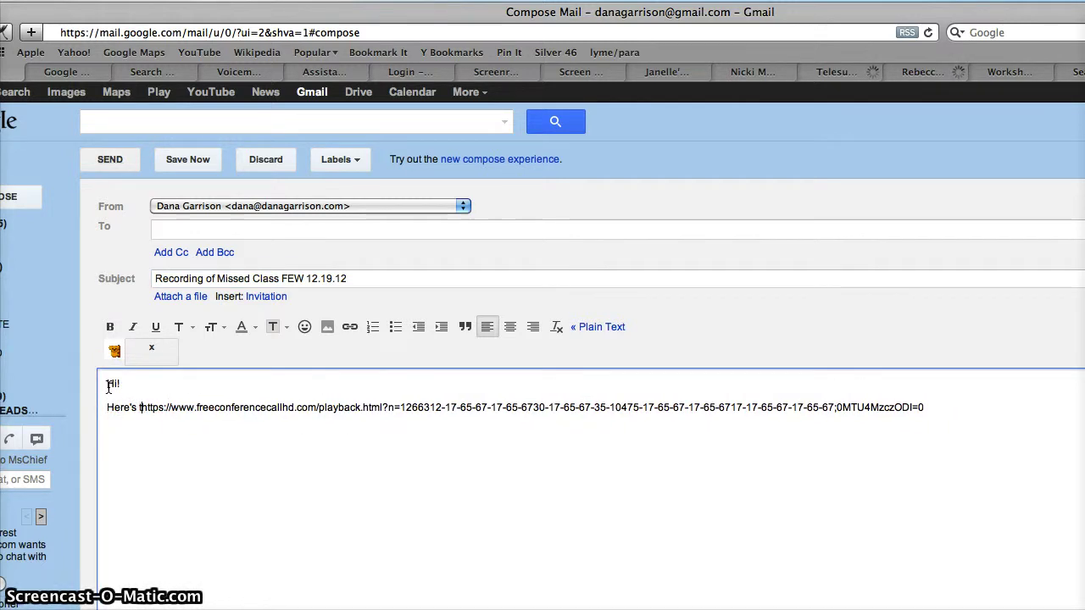
type("or")
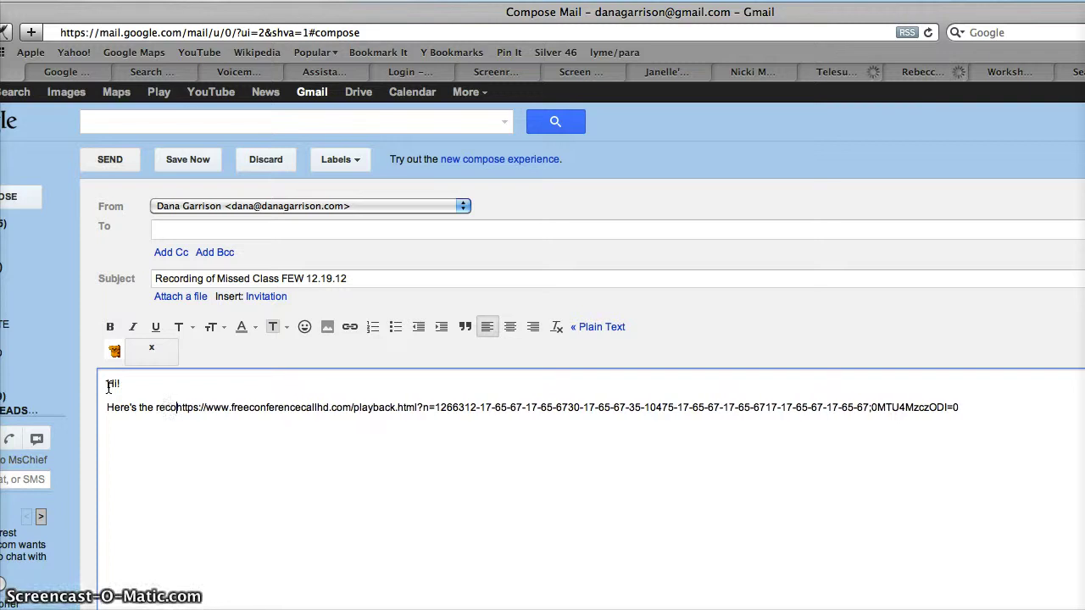
type("ding")
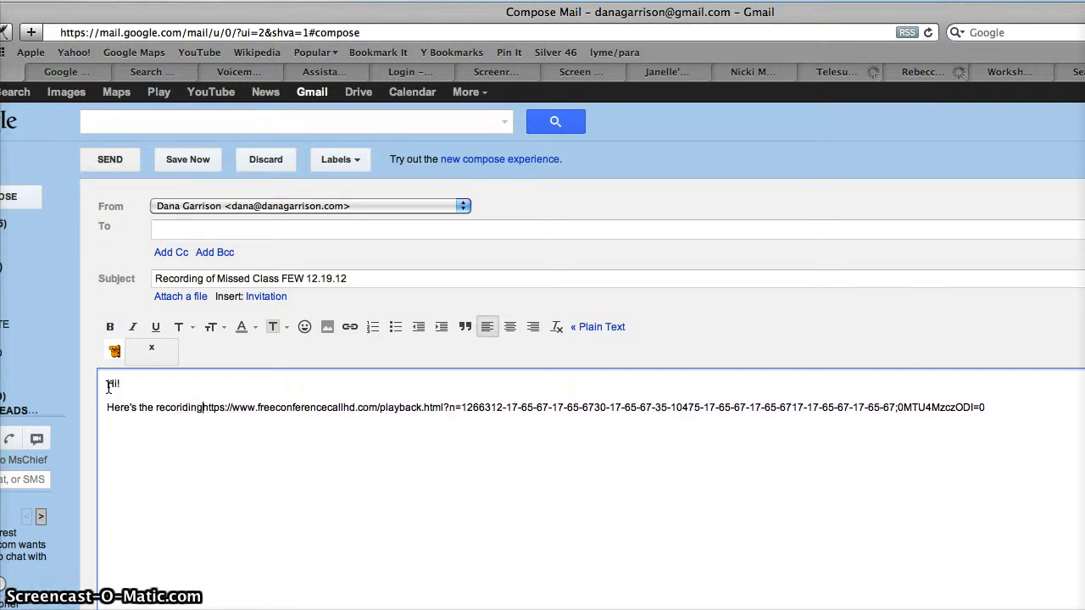
type(" of the class you mi")
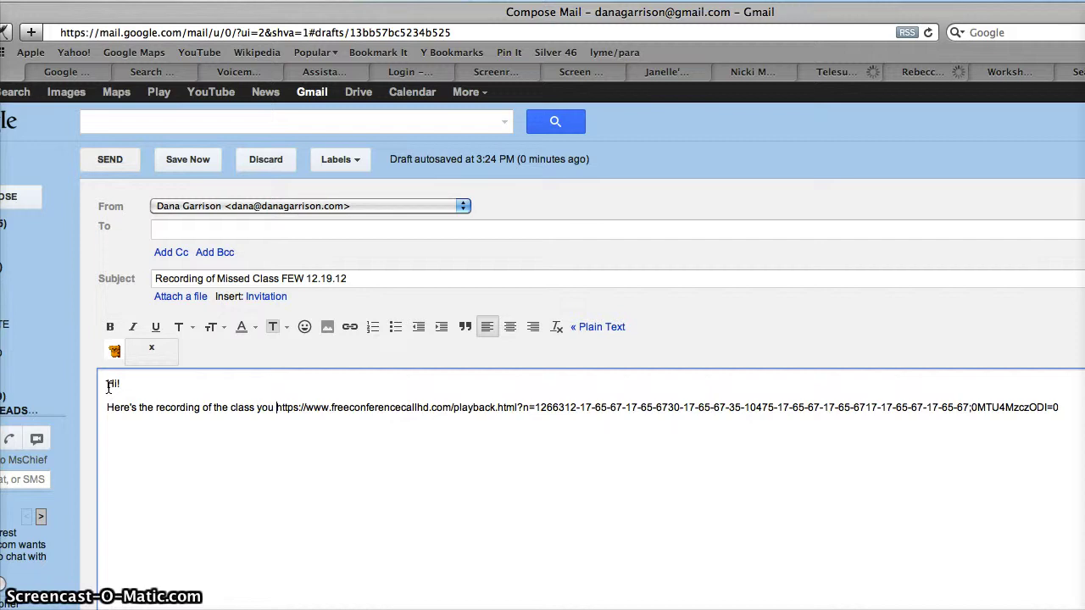
type("ssed:")
key("Return")
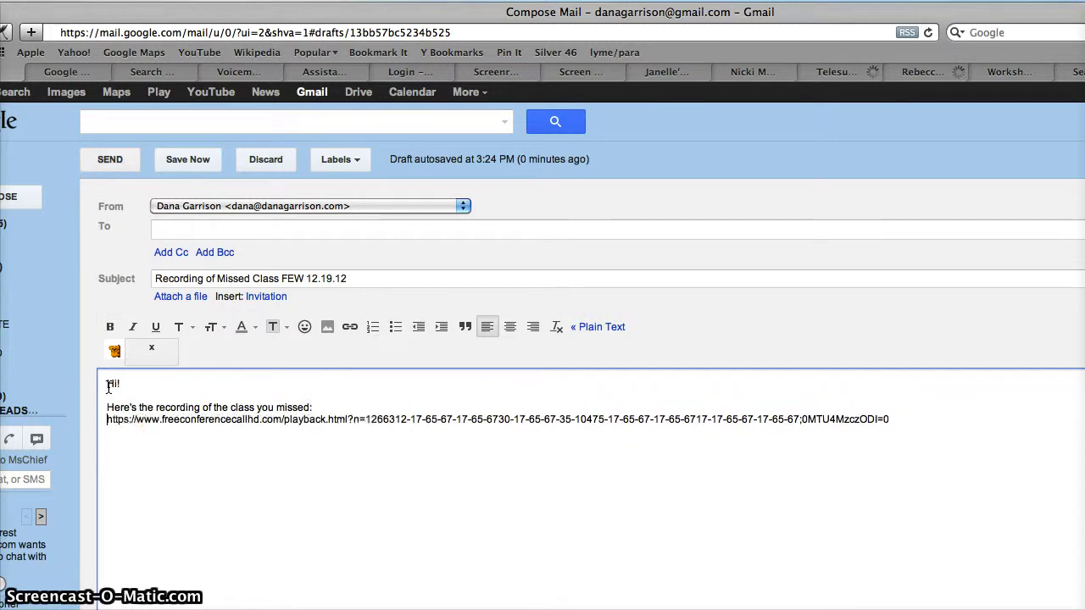
key("Return")
- Add the 'Enjoy' and 'Name' sign-off below the link
left_click(138, 467)
left_click(927, 429)
key("Return")
type("Enjouy")
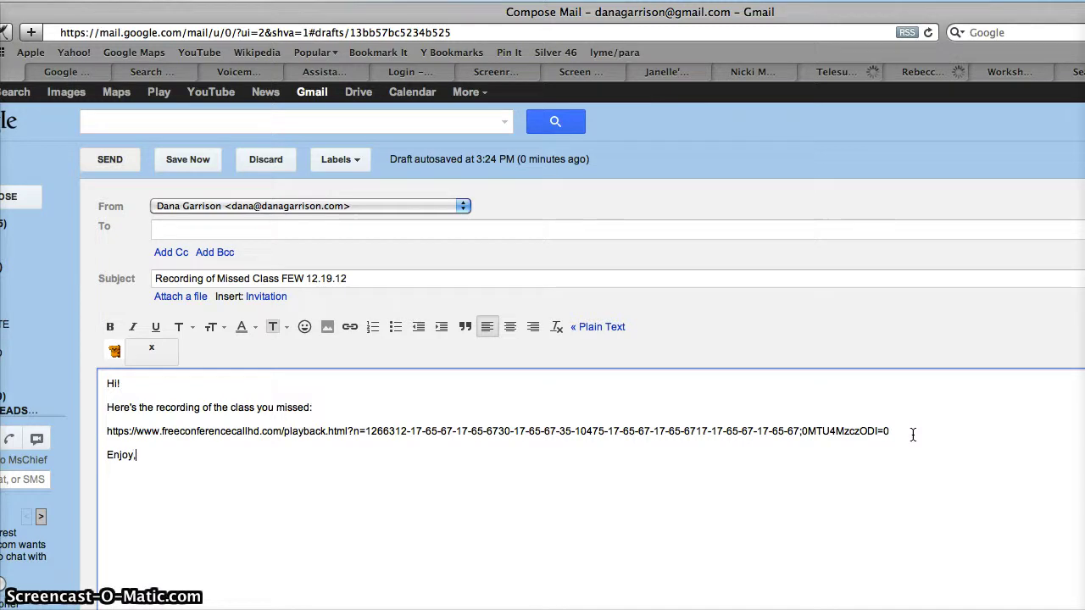
type("Name")
left_click(961, 487)
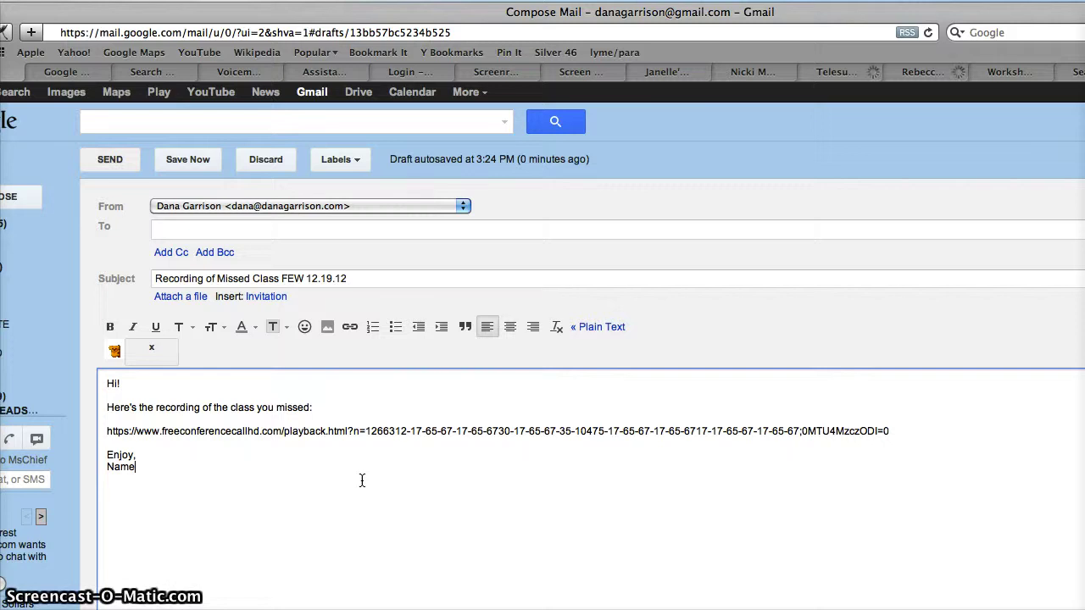
- Return to FreeConferenceCallHD, close the sharing dialog, and select the 12/06/2012 11:56:28 AM conference
left_click(498, 73)
left_click(412, 72)
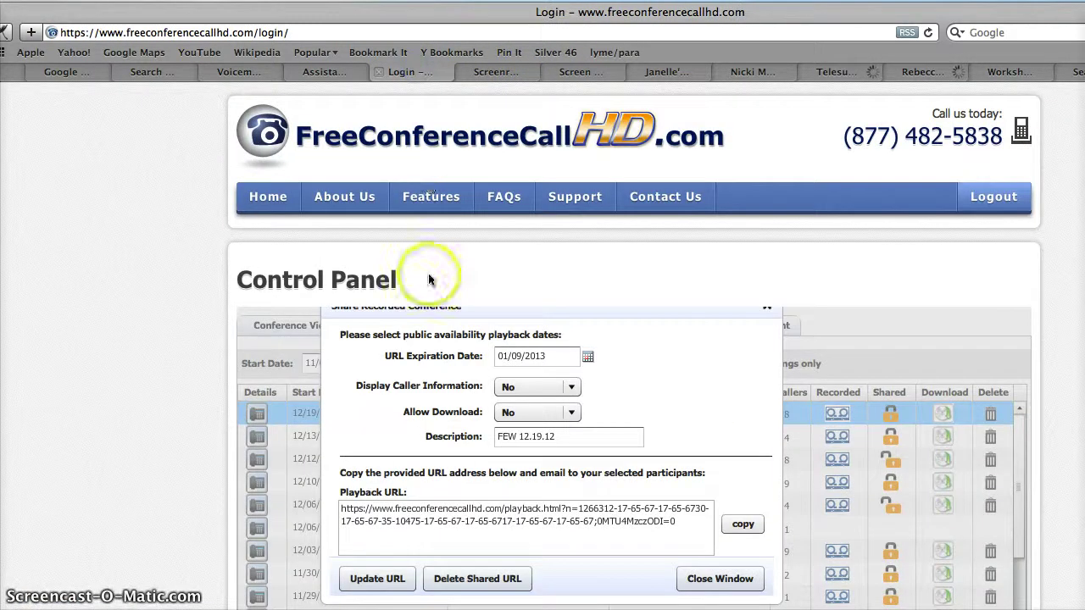
left_click(765, 308)
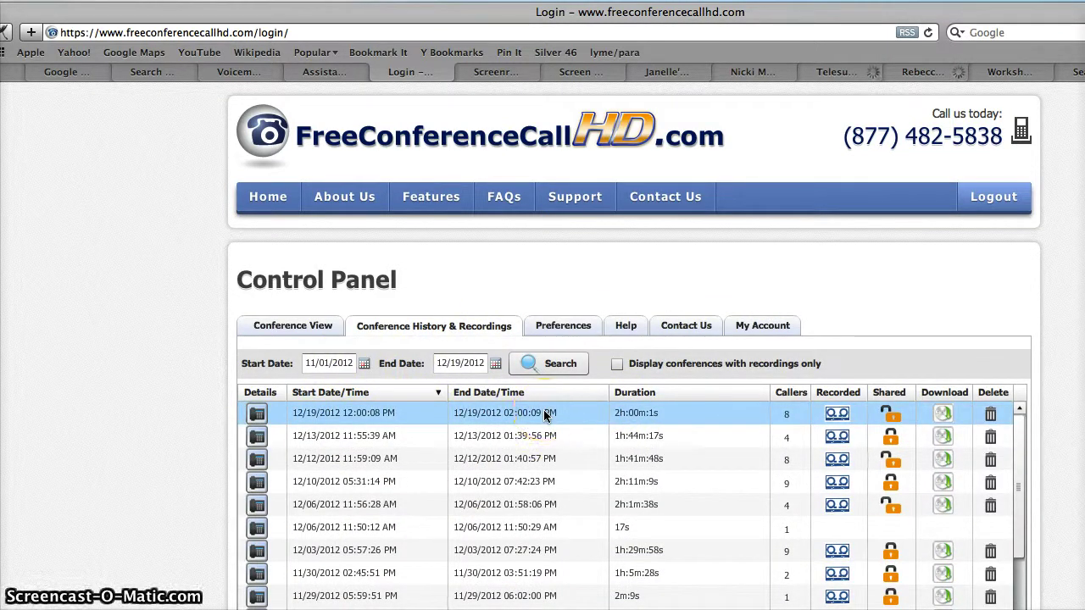
left_click(544, 509)
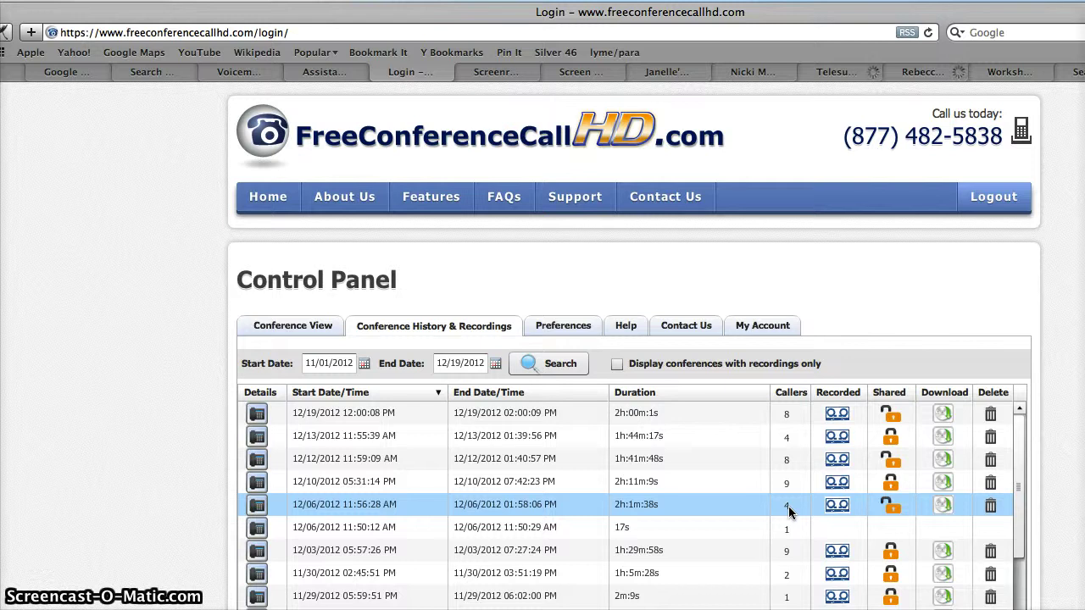
- Play the 12/06/2012 recording in the Conference Player and pause it at 0:05
left_click(837, 506)
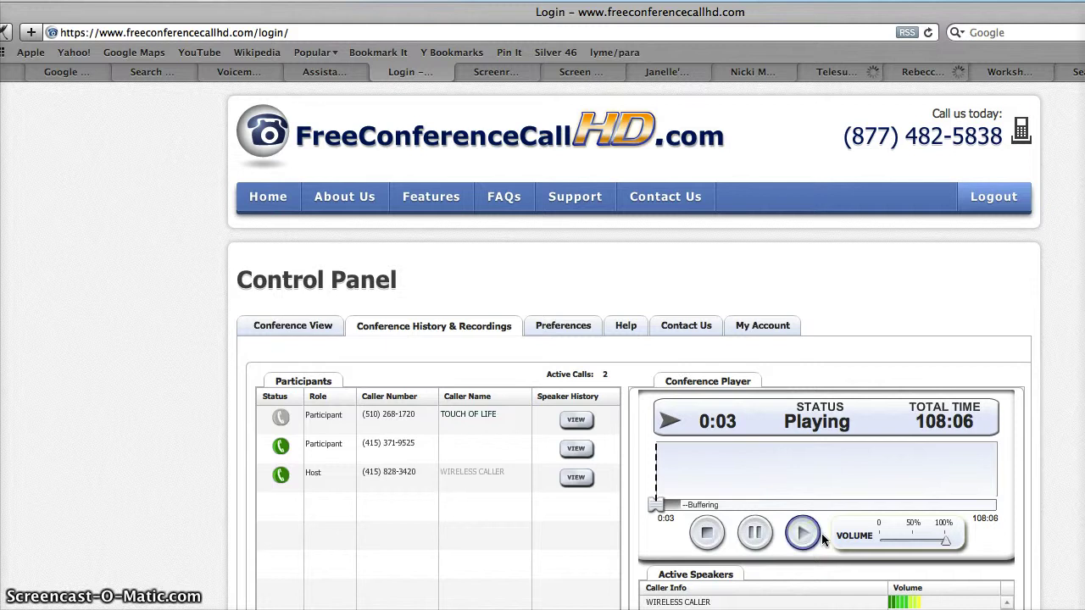
left_click(757, 534)
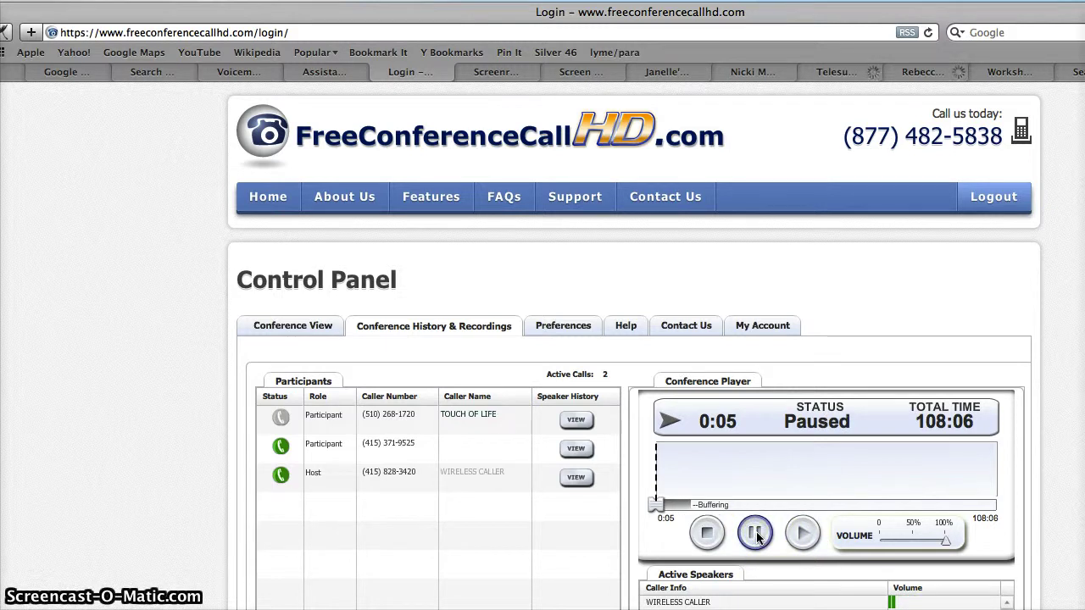